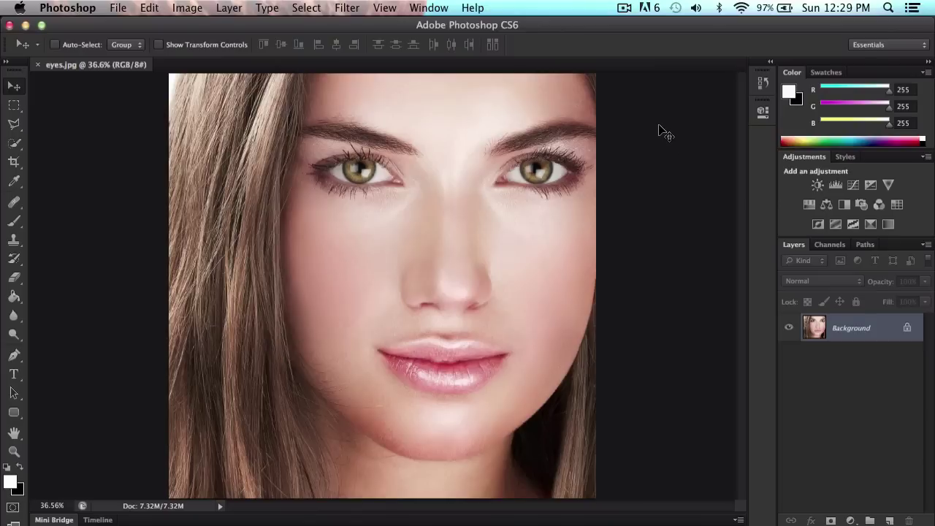
# Zoom and pan the view to frame both eyes of the portrait.
pyautogui.press('super+plus')
pyautogui.press('super+plus')
pyautogui.scroll(5, 559, 171)
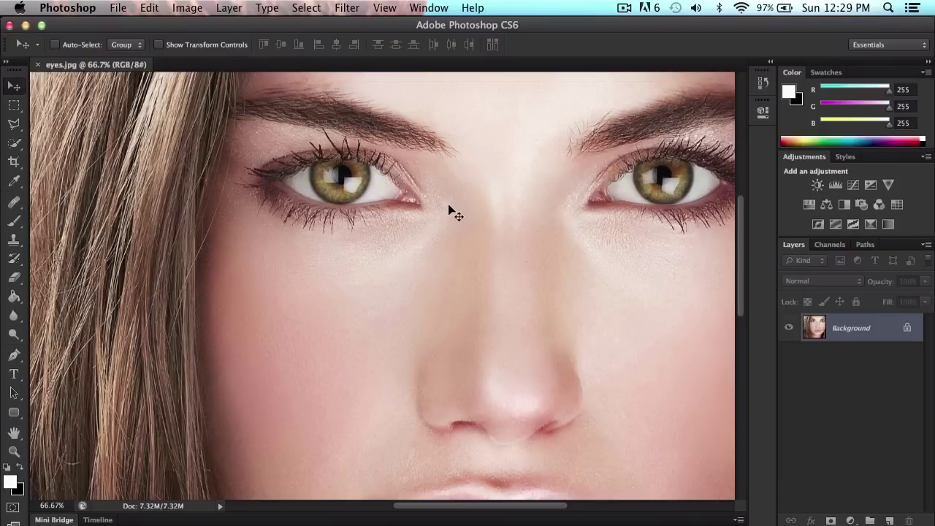
pyautogui.press('super+plus')
pyautogui.scroll(3, 471, 223)
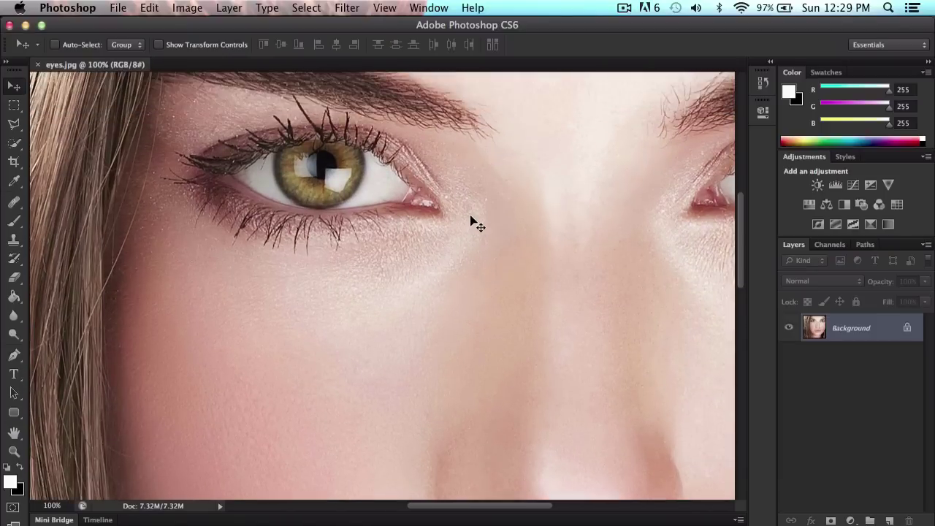
pyautogui.scroll(1, 471, 223)
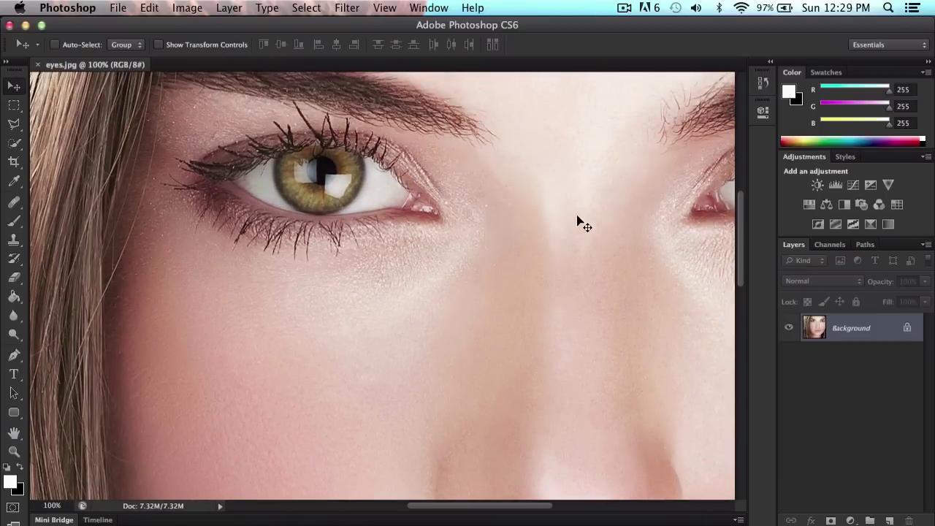
pyautogui.moveTo(582, 224); pyautogui.dragTo(560, 224)
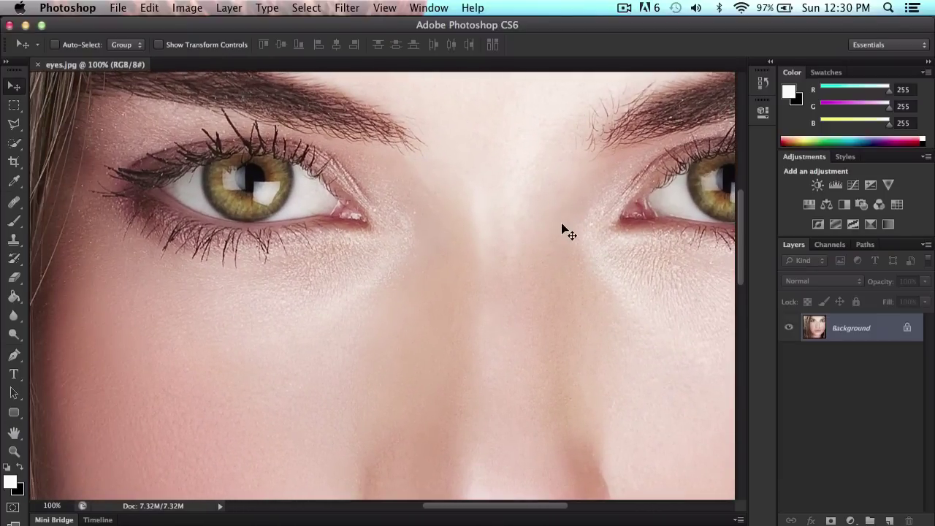
pyautogui.press('super+0')
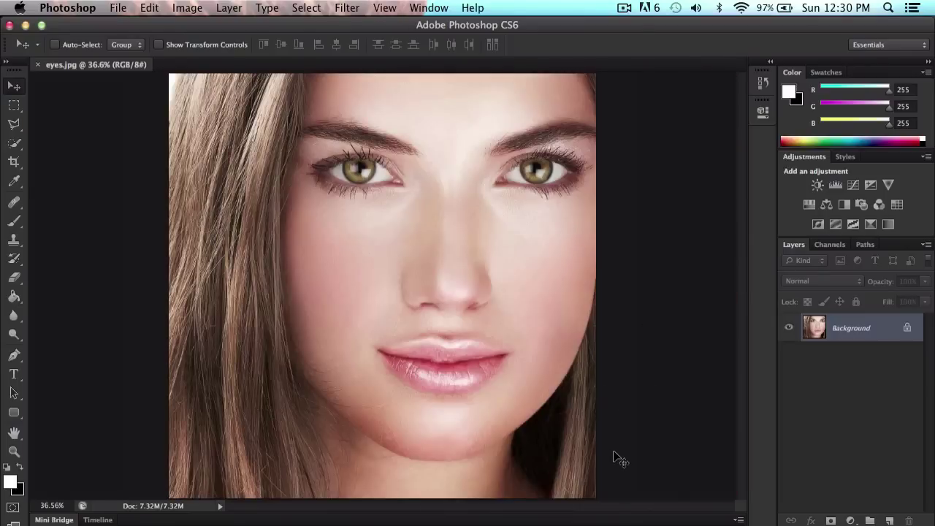
pyautogui.press('super+equal')
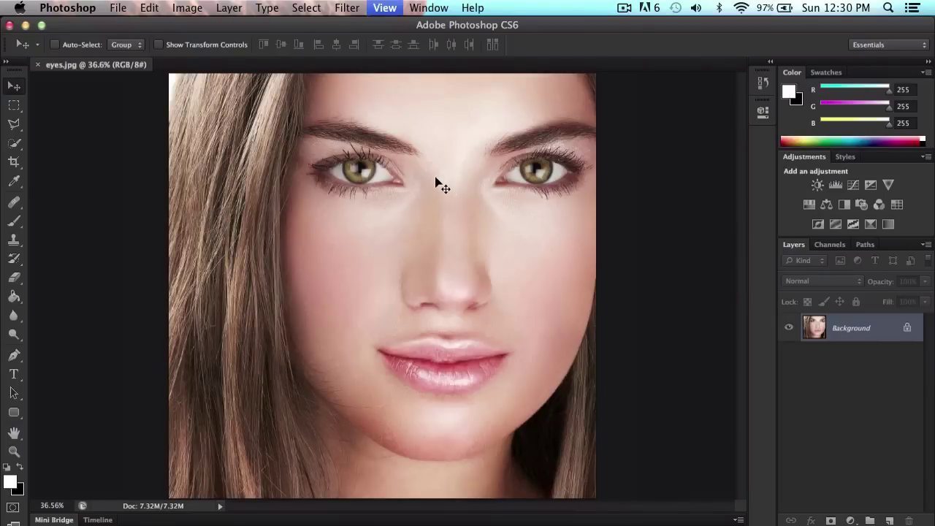
pyautogui.press('super+equal')
pyautogui.scroll(4, 434, 183)
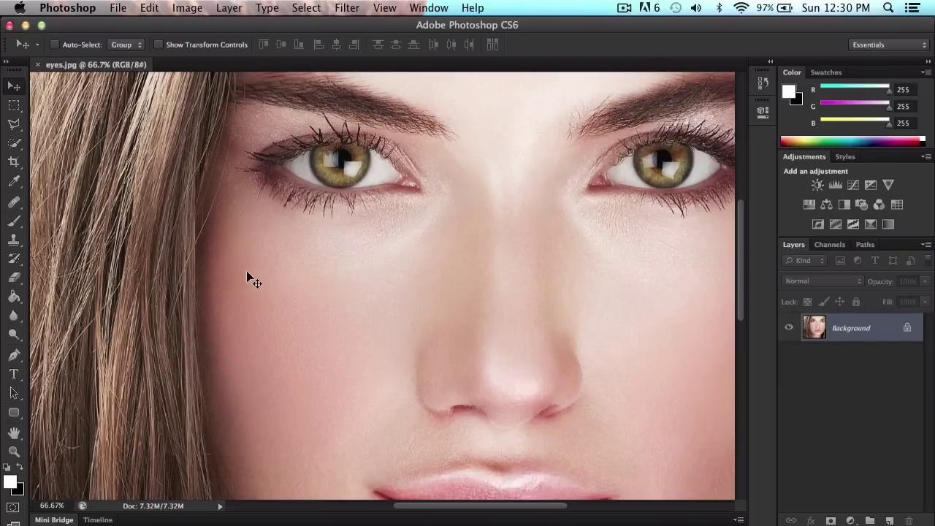
# Select the standard Brush Tool and shrink it to 25 px.
pyautogui.click(14, 221)
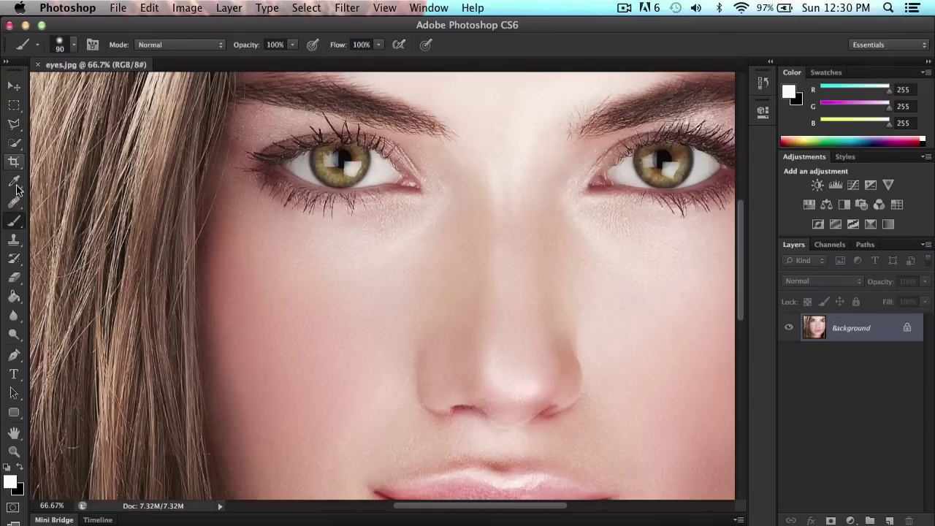
pyautogui.click(14, 223)
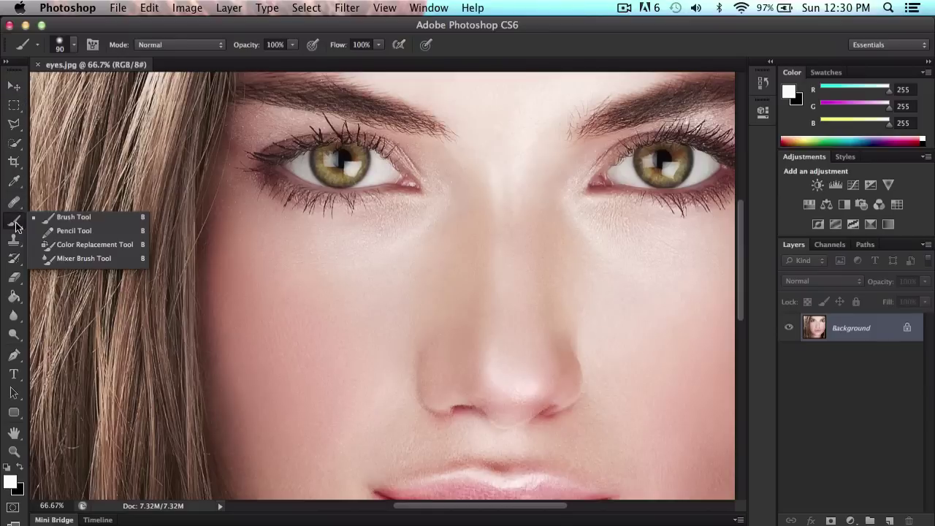
pyautogui.click(66, 217)
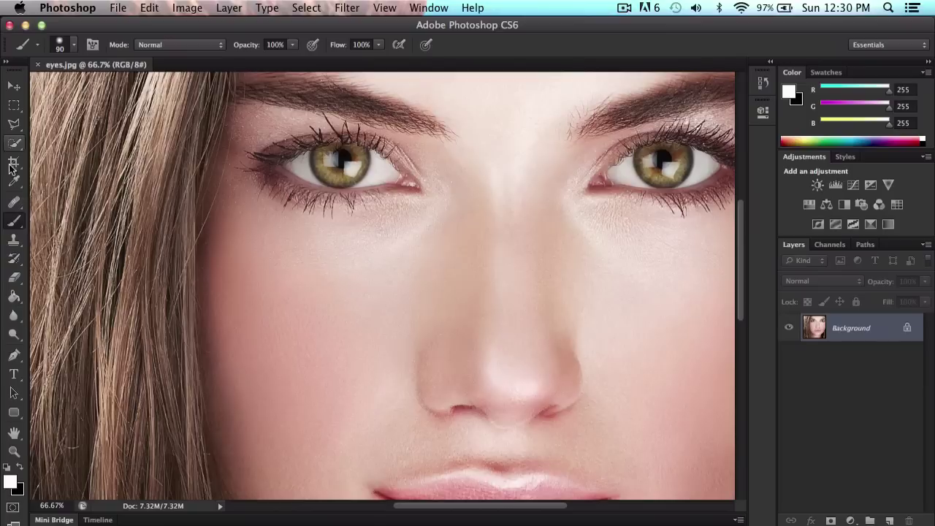
pyautogui.click(13, 240)
pyautogui.click(13, 221)
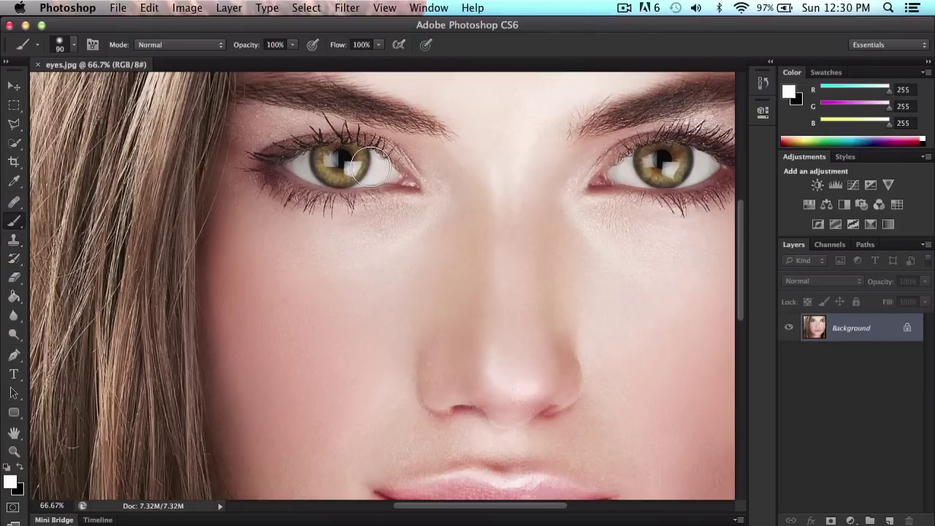
pyautogui.press('[')
pyautogui.press('[')
pyautogui.press('[')
pyautogui.press('[')
pyautogui.press('[')
pyautogui.press('[')
pyautogui.press('[')
pyautogui.press('[')
# Enter Quick Mask mode, viewing and cancelling the Quick Mask Options.
pyautogui.click(12, 510)
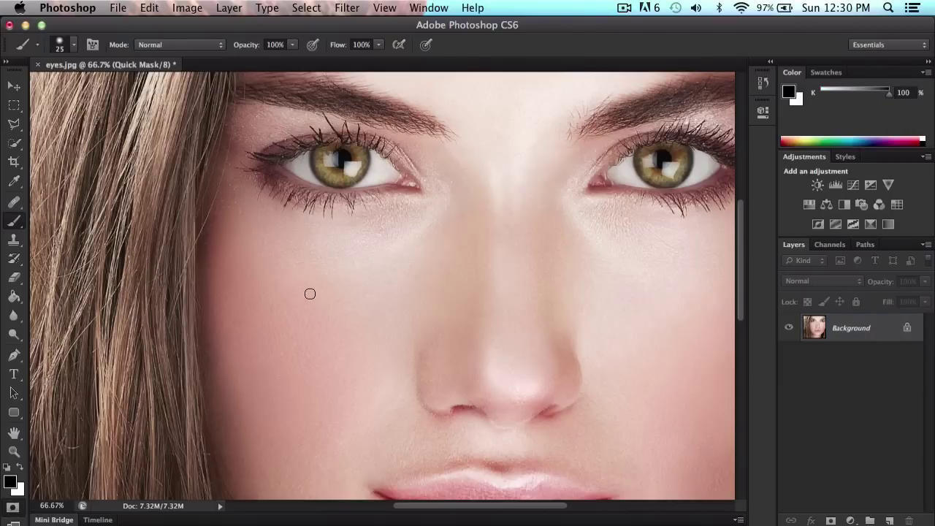
pyautogui.doubleClick(13, 511)
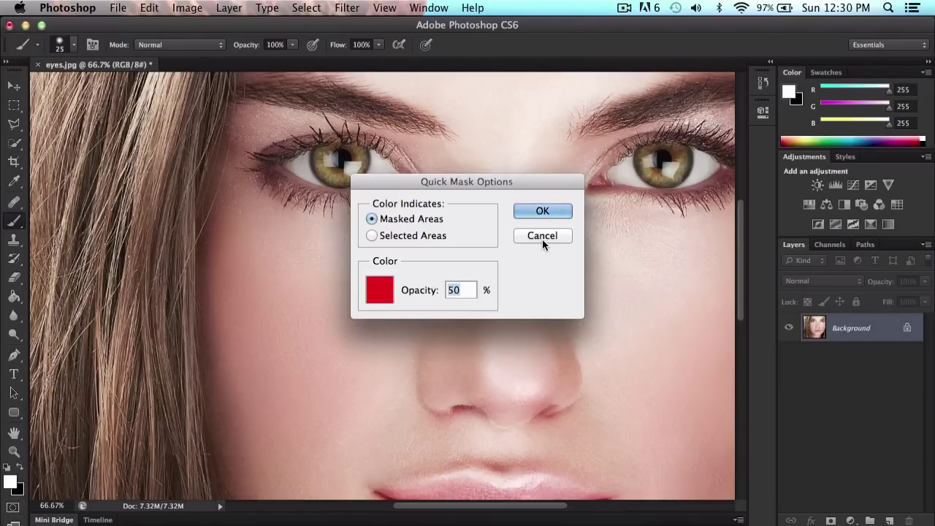
pyautogui.click(542, 236)
pyautogui.click(11, 509)
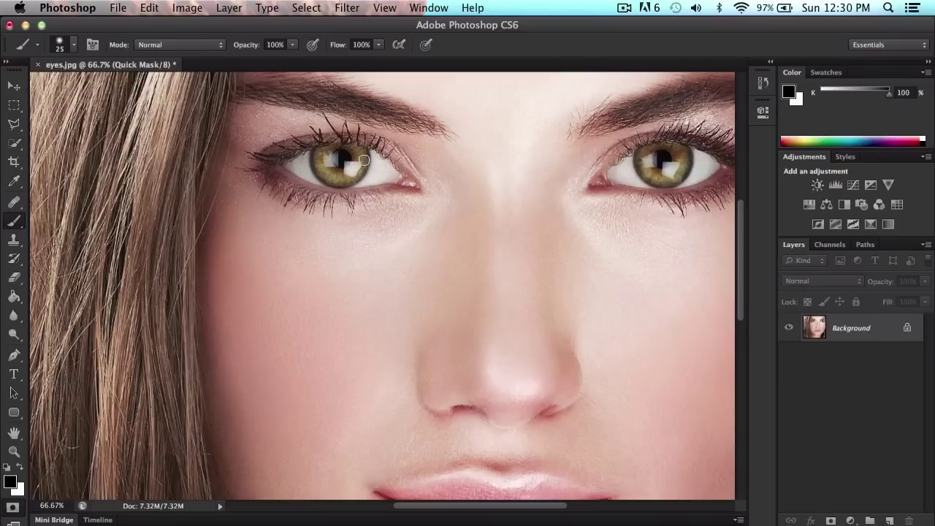
# Paint a few test mask strokes near the eye and undo each one.
pyautogui.moveTo(394, 143)
pyautogui.mouseDown()
pyautogui.moveTo(418, 212)
pyautogui.moveTo(392, 242)
pyautogui.moveTo(422, 234)
pyautogui.moveTo(365, 264)
pyautogui.mouseUp()
pyautogui.press('super+z')
pyautogui.press('super+z')
pyautogui.click(434, 192)
pyautogui.moveTo(419, 218); pyautogui.dragTo(336, 247)
pyautogui.press('super+z')
pyautogui.moveTo(414, 223); pyautogui.dragTo(330, 252)
pyautogui.press('super+z')
# Zoom to 100% on the left eye and shrink the brush for masking its iris.
pyautogui.press('super+plus')
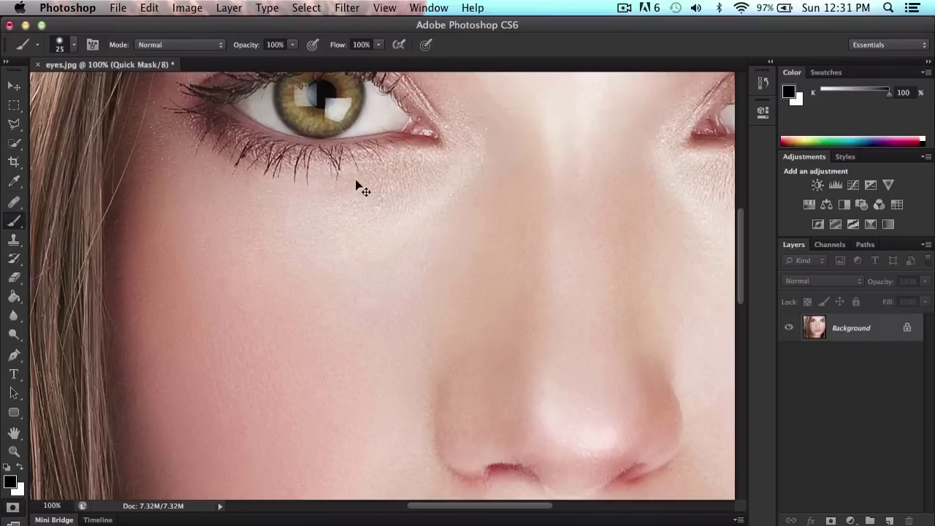
pyautogui.scroll(5, 353, 248)
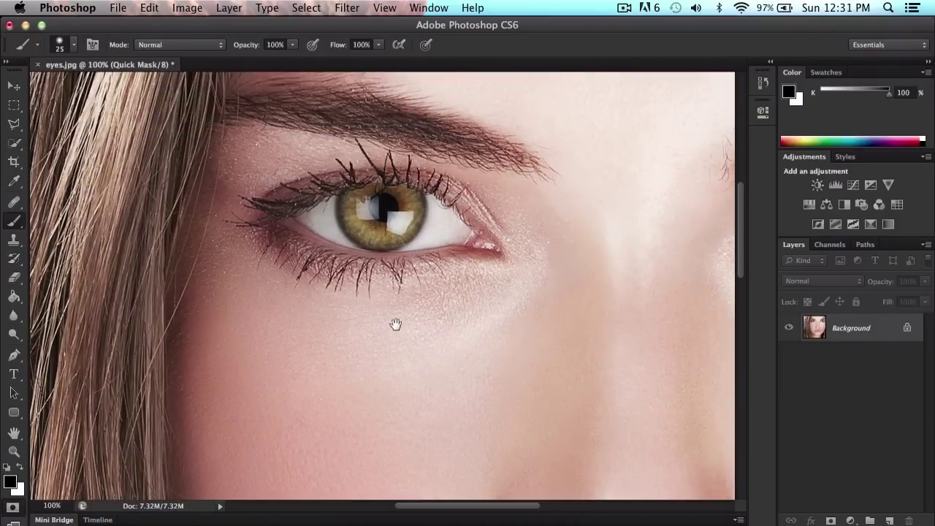
pyautogui.press('super+plus')
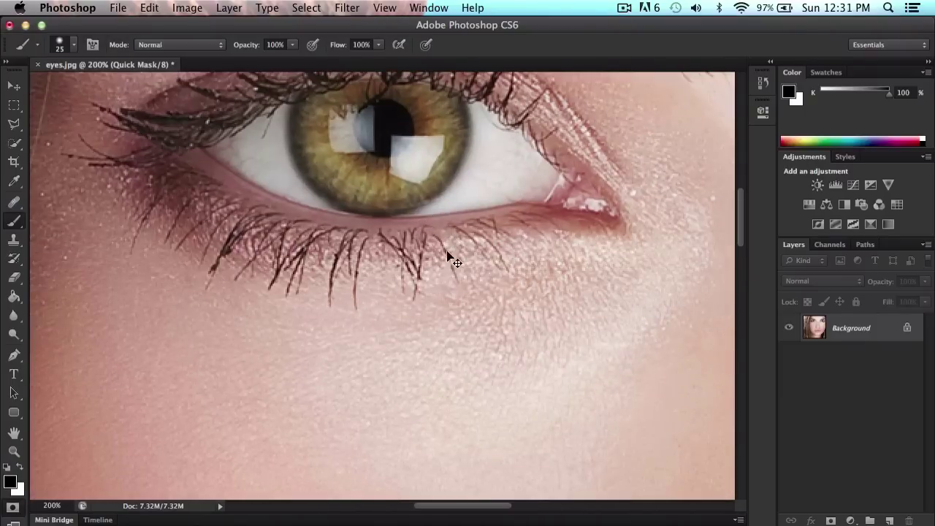
pyautogui.press('super+minus')
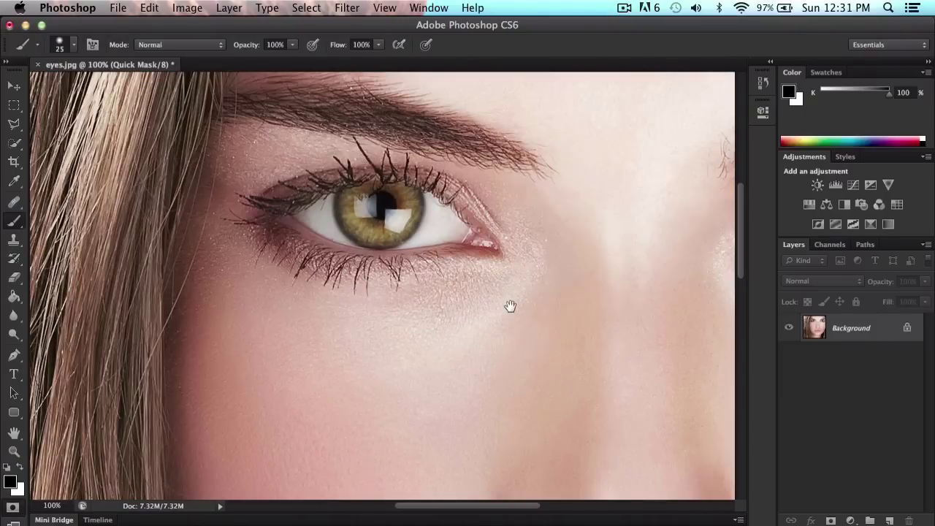
pyautogui.moveTo(510, 307); pyautogui.dragTo(507, 326)
pyautogui.scroll(-2, 438, 278)
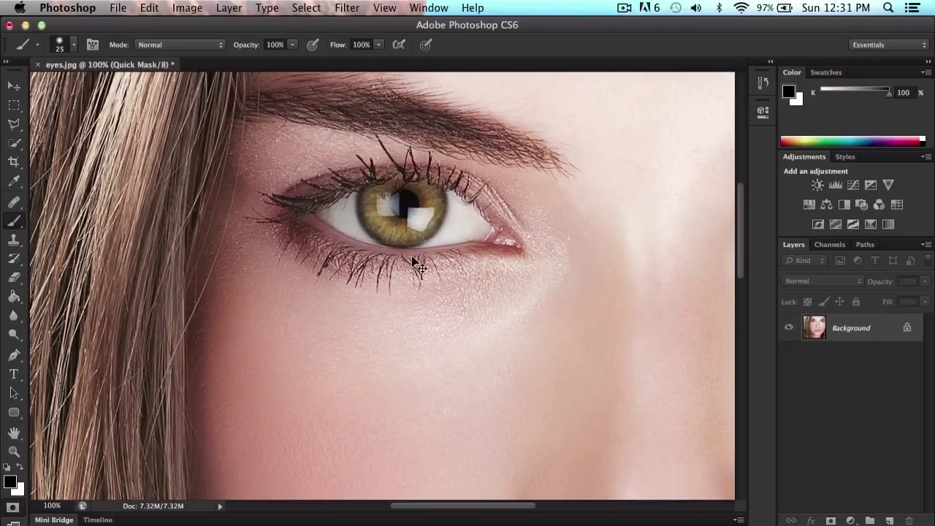
pyautogui.press('super+plus')
pyautogui.press('super+minus')
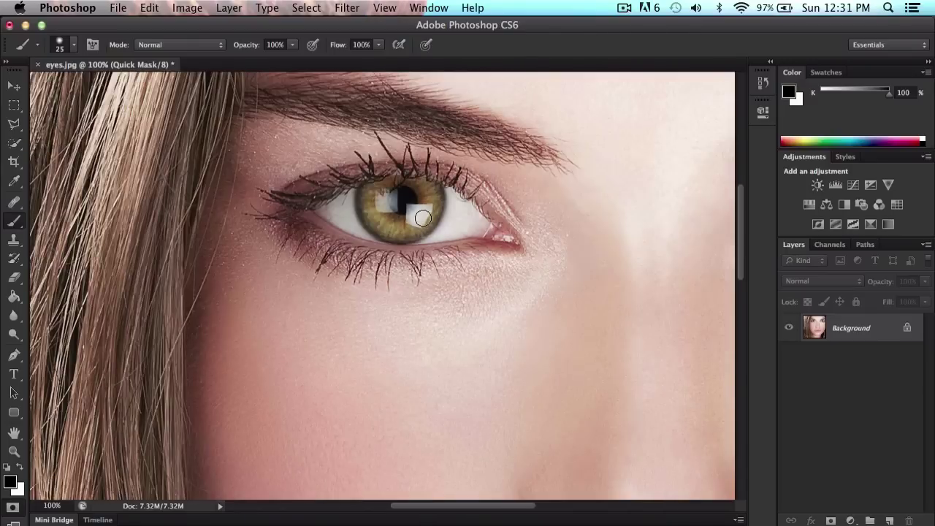
pyautogui.moveTo(423, 205)
pyautogui.mouseDown()
pyautogui.moveTo(429, 238)
pyautogui.moveTo(407, 244)
pyautogui.moveTo(389, 240)
pyautogui.moveTo(384, 220)
pyautogui.moveTo(393, 238)
pyautogui.moveTo(418, 241)
pyautogui.moveTo(430, 235)
pyautogui.moveTo(431, 215)
pyautogui.moveTo(442, 215)
pyautogui.moveTo(433, 241)
pyautogui.moveTo(415, 255)
pyautogui.moveTo(383, 246)
pyautogui.moveTo(375, 213)
pyautogui.moveTo(371, 229)
pyautogui.moveTo(397, 253)
pyautogui.moveTo(386, 250)
pyautogui.moveTo(368, 217)
pyautogui.moveTo(410, 213)
pyautogui.moveTo(349, 223)
pyautogui.moveTo(414, 236)
pyautogui.moveTo(435, 207)
pyautogui.moveTo(429, 236)
pyautogui.mouseUp()
pyautogui.press('[')
pyautogui.press('[')
pyautogui.press('[')
pyautogui.press('[')
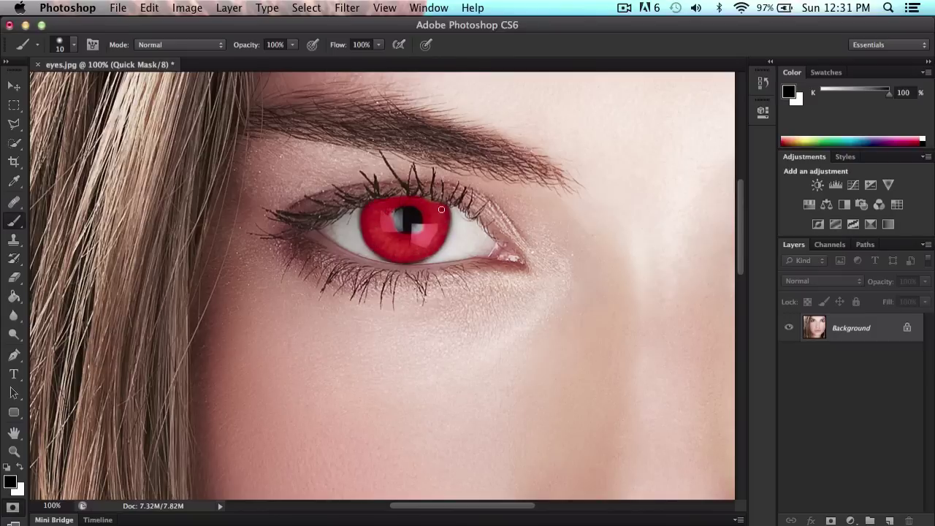
# Pan to the right eye and mask its iris, resizing the brush for the edges.
pyautogui.moveTo(608, 253); pyautogui.dragTo(329, 255)
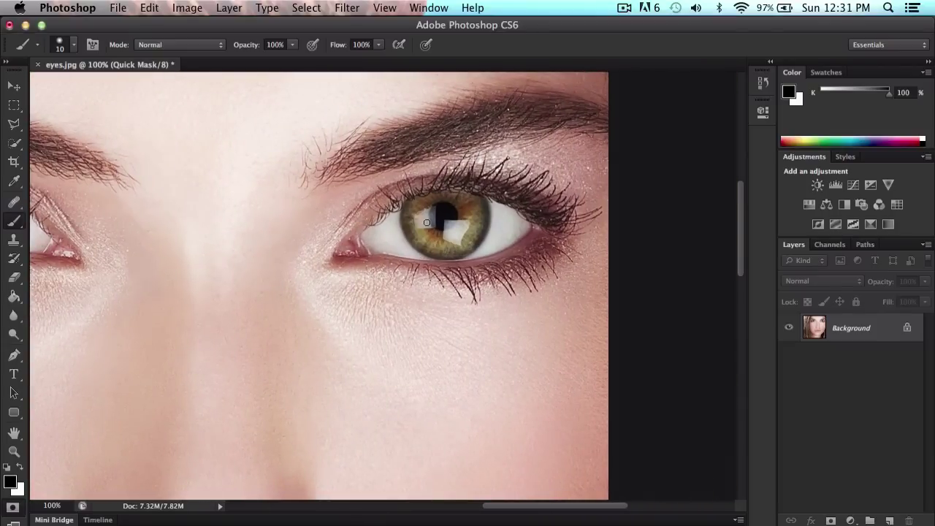
pyautogui.moveTo(291, 235); pyautogui.dragTo(350, 236)
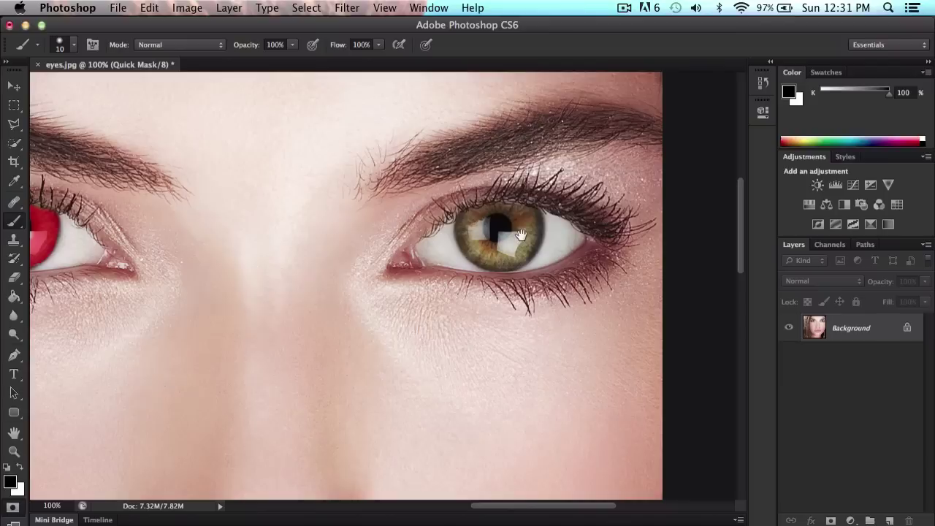
pyautogui.press(']')
pyautogui.moveTo(470, 236)
pyautogui.mouseDown()
pyautogui.moveTo(512, 262)
pyautogui.moveTo(516, 247)
pyautogui.moveTo(493, 247)
pyautogui.moveTo(475, 225)
pyautogui.moveTo(493, 246)
pyautogui.moveTo(492, 230)
pyautogui.moveTo(497, 253)
pyautogui.moveTo(474, 239)
pyautogui.moveTo(499, 255)
pyautogui.moveTo(507, 252)
pyautogui.moveTo(474, 244)
pyautogui.moveTo(509, 246)
pyautogui.moveTo(531, 223)
pyautogui.moveTo(504, 258)
pyautogui.moveTo(520, 225)
pyautogui.moveTo(527, 243)
pyautogui.moveTo(526, 218)
pyautogui.moveTo(508, 257)
pyautogui.moveTo(482, 256)
pyautogui.moveTo(462, 228)
pyautogui.moveTo(474, 249)
pyautogui.moveTo(516, 258)
pyautogui.moveTo(534, 225)
pyautogui.moveTo(524, 216)
pyautogui.moveTo(534, 224)
pyautogui.moveTo(531, 253)
pyautogui.moveTo(501, 265)
pyautogui.moveTo(514, 247)
pyautogui.mouseUp()
pyautogui.press('super+z')
pyautogui.press('super+z')
pyautogui.press('super+z')
pyautogui.moveTo(538, 211)
pyautogui.mouseDown()
pyautogui.moveTo(523, 255)
pyautogui.moveTo(503, 263)
pyautogui.moveTo(480, 257)
pyautogui.moveTo(463, 231)
pyautogui.moveTo(474, 224)
pyautogui.moveTo(493, 247)
pyautogui.moveTo(514, 246)
pyautogui.moveTo(519, 212)
pyautogui.mouseUp()
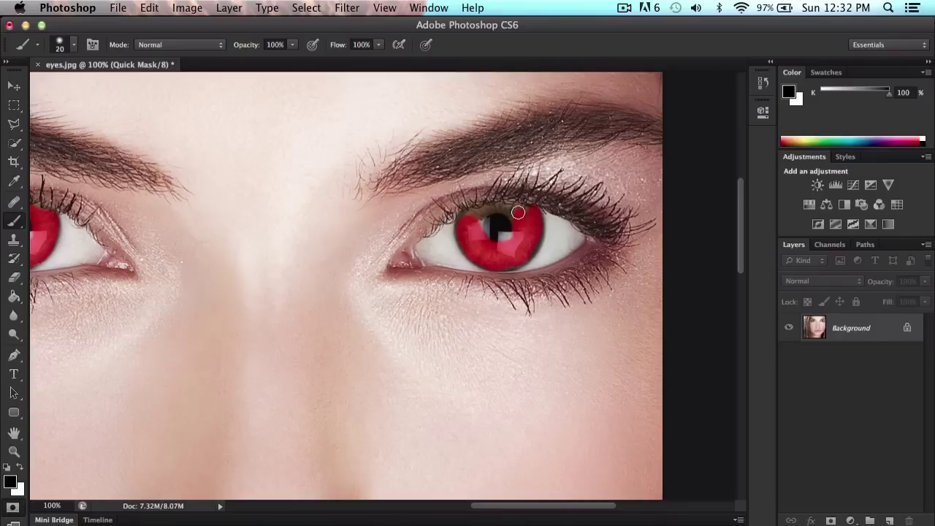
pyautogui.press('[')
pyautogui.press('[')
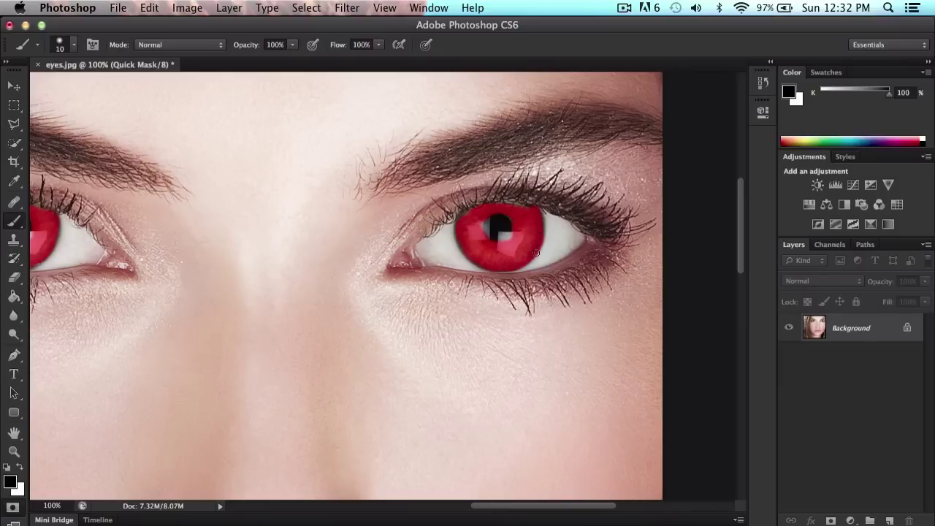
# Zoom to 200% and scroll around to inspect the masked iris edges.
pyautogui.press('super+plus')
pyautogui.hscroll(10, 622, 234)
pyautogui.scroll(3, 622, 234)
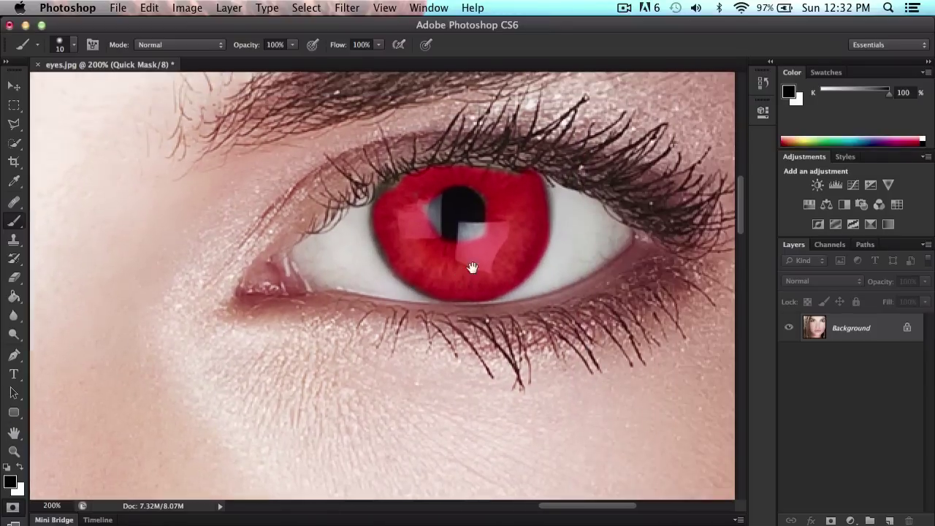
pyautogui.scroll(-2, 520, 250)
pyautogui.hscroll(-1, 521, 249)
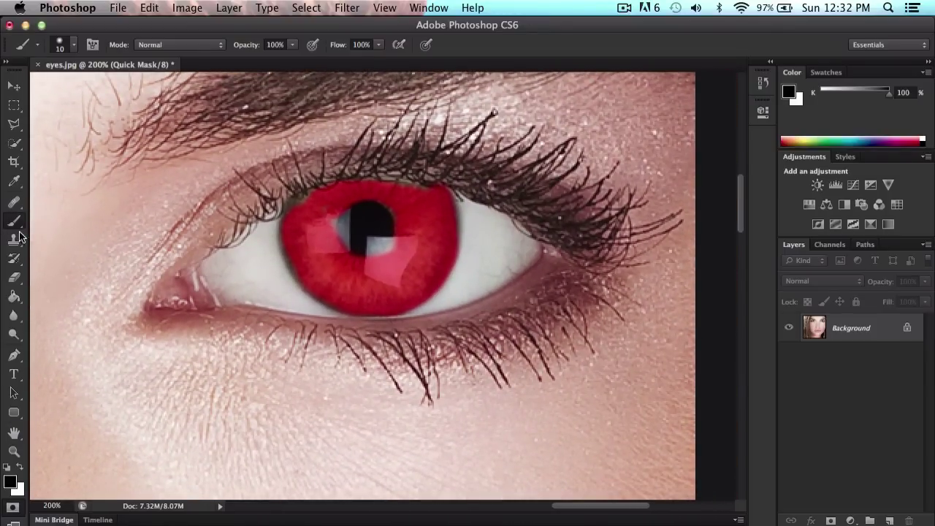
# Switch to the Eraser Tool at size 25 and scroll around the masked irises.
pyautogui.moveTo(13, 277); pyautogui.dragTo(53, 274)
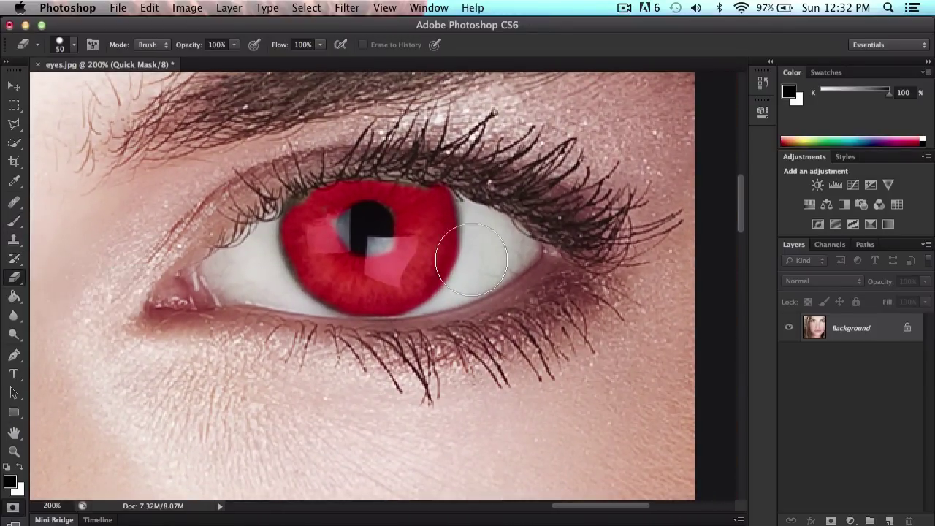
pyautogui.press('[')
pyautogui.press('[')
pyautogui.press('[')
pyautogui.press('[')
pyautogui.press('[')
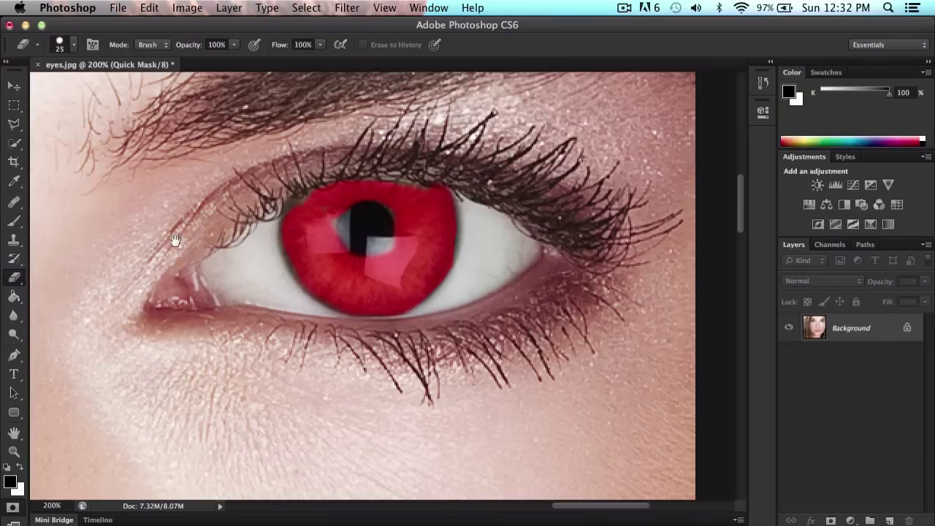
pyautogui.hscroll(10, 175, 241)
pyautogui.hscroll(-7, 557, 236)
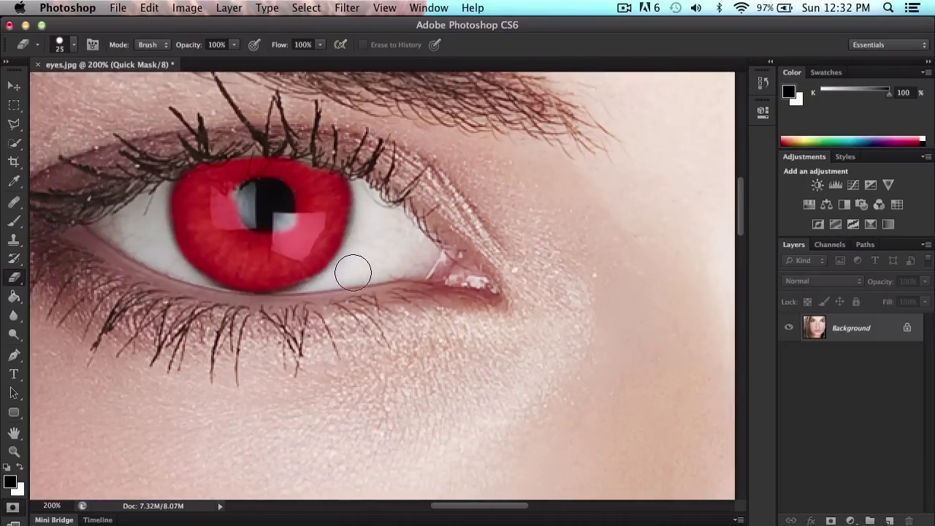
pyautogui.scroll(-4, 375, 272)
pyautogui.scroll(1, 377, 275)
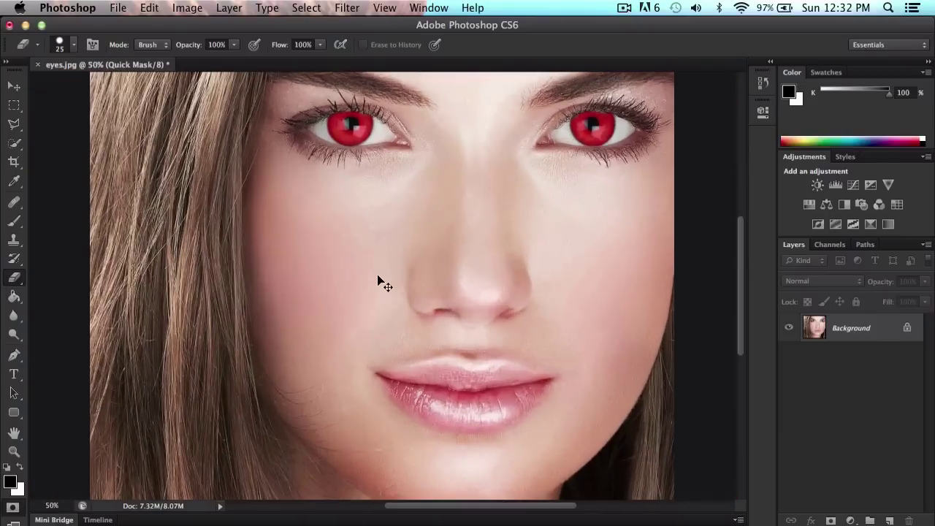
pyautogui.scroll(2, 474, 247)
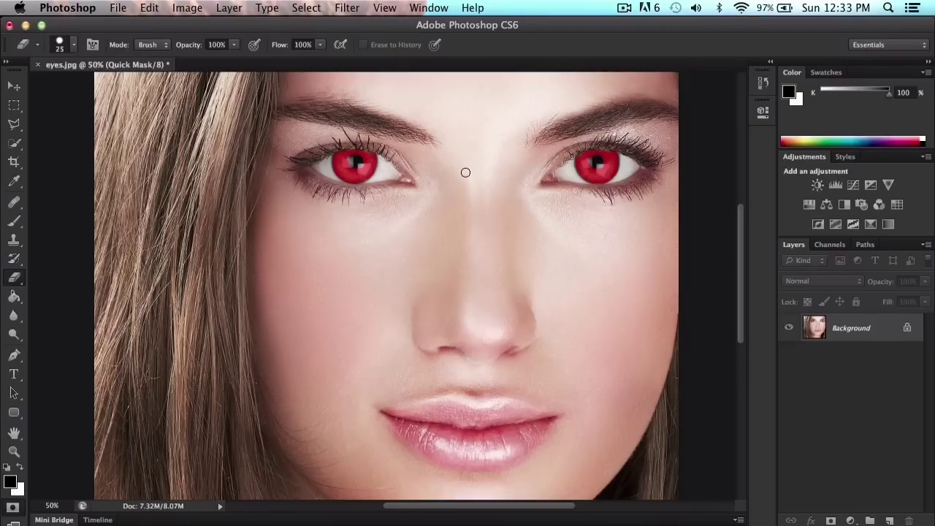
pyautogui.press('q')
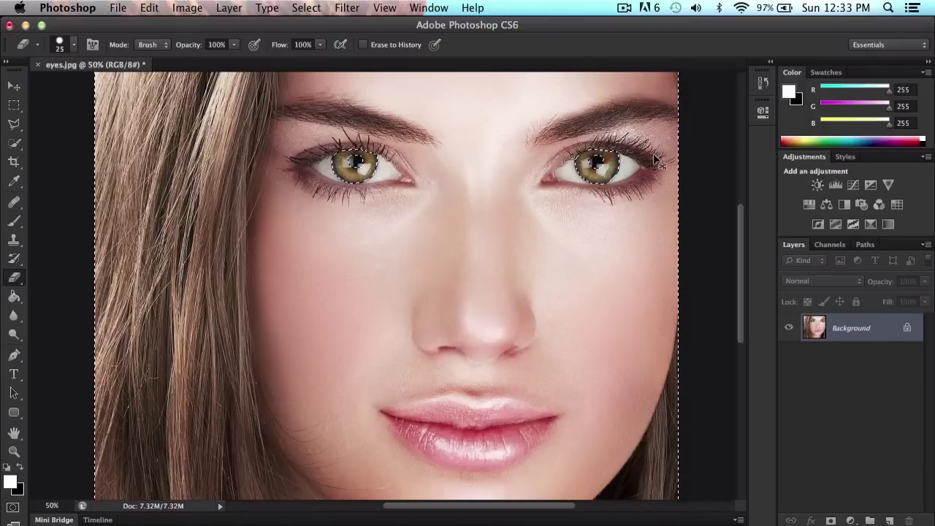
pyautogui.press('super+0')
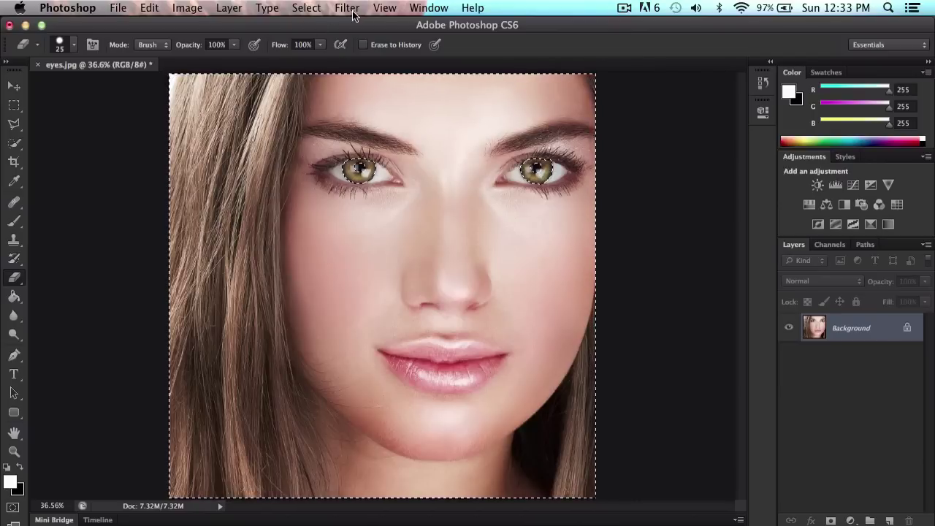
pyautogui.click(304, 9)
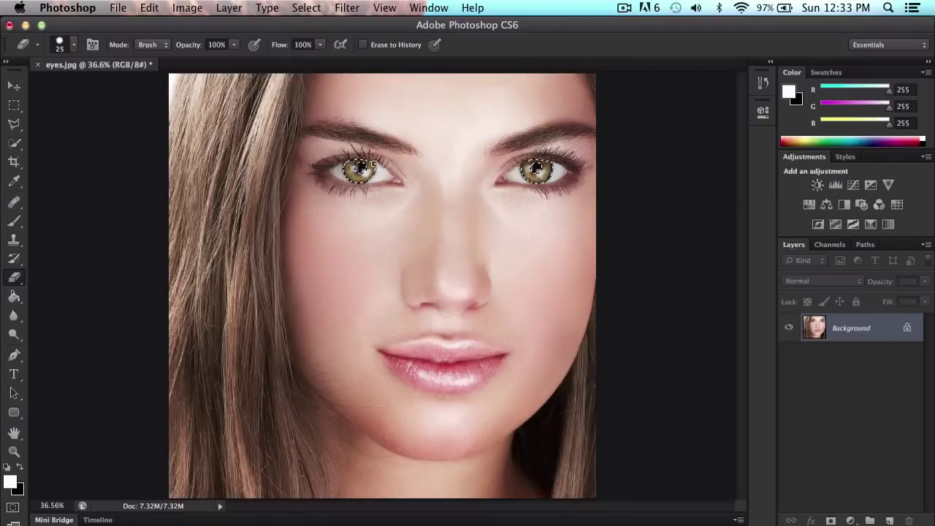
pyautogui.press('super+equal')
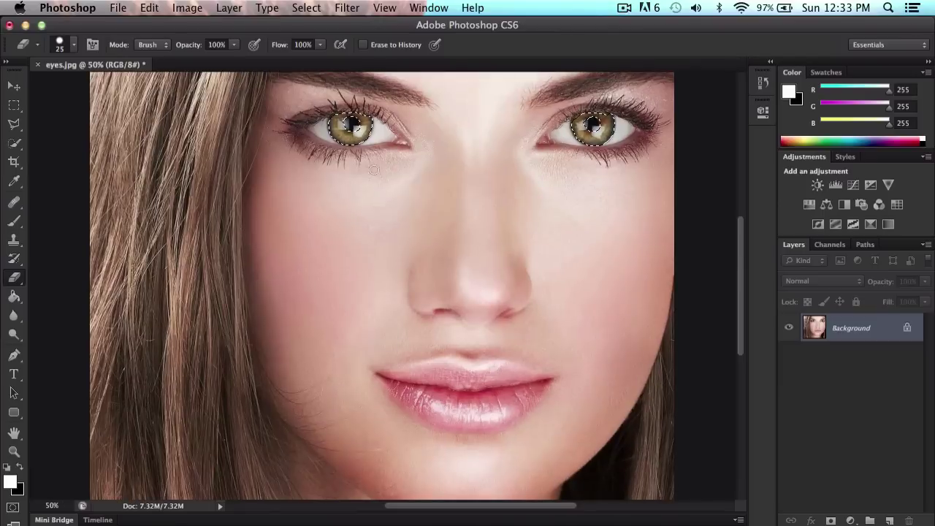
pyautogui.moveTo(367, 130)
pyautogui.mouseDown()
pyautogui.moveTo(343, 126)
pyautogui.moveTo(355, 129)
pyautogui.mouseUp()
# Darken the selected irises with a Curves adjustment mapping input 149 to output 132.
pyautogui.click(187, 6)
pyautogui.moveTo(259, 52)
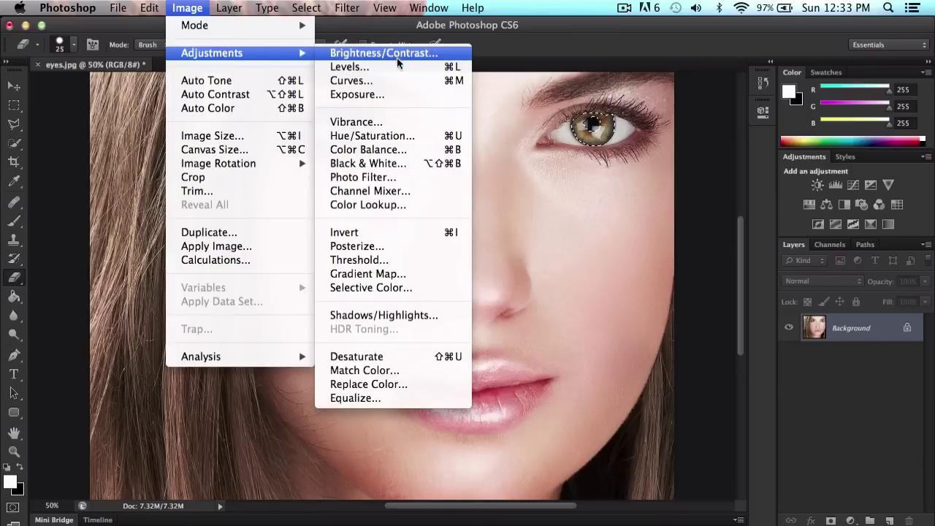
pyautogui.click(364, 82)
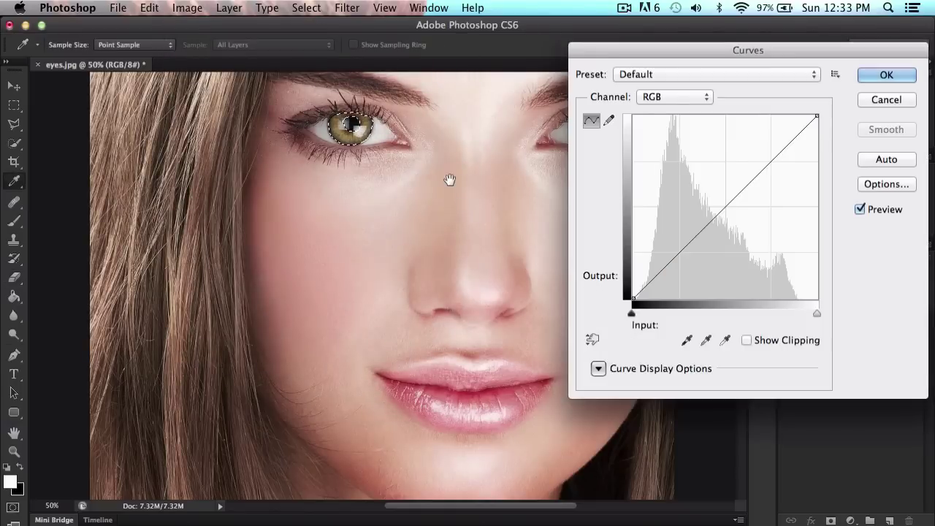
pyautogui.moveTo(449, 182); pyautogui.dragTo(341, 223)
pyautogui.moveTo(685, 213); pyautogui.dragTo(742, 204)
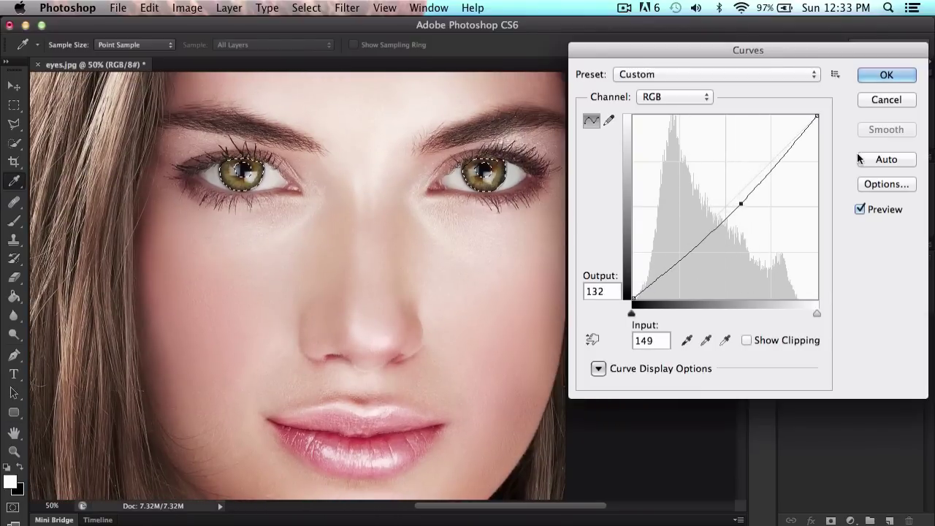
pyautogui.press('Return')
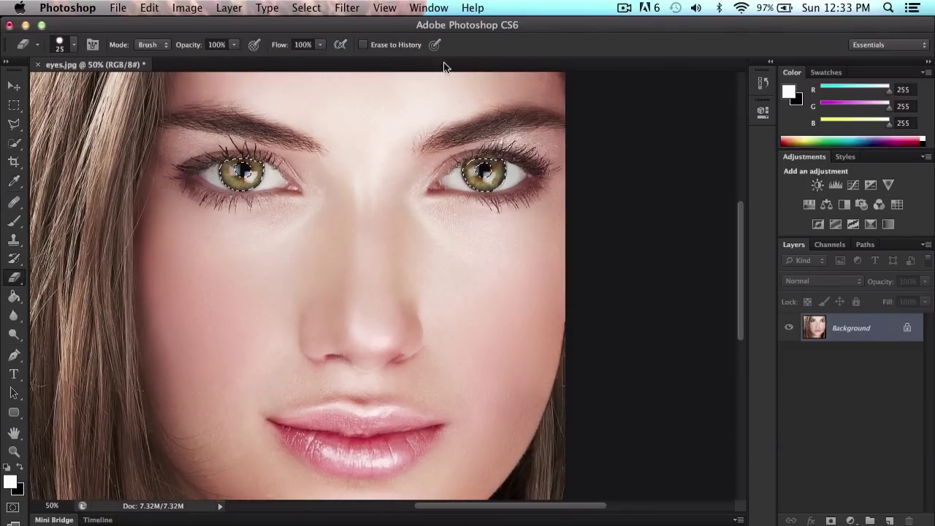
# Open Levels, move its window clear of the eyes, and leave the black input at 0.
pyautogui.click(187, 8)
pyautogui.moveTo(251, 56)
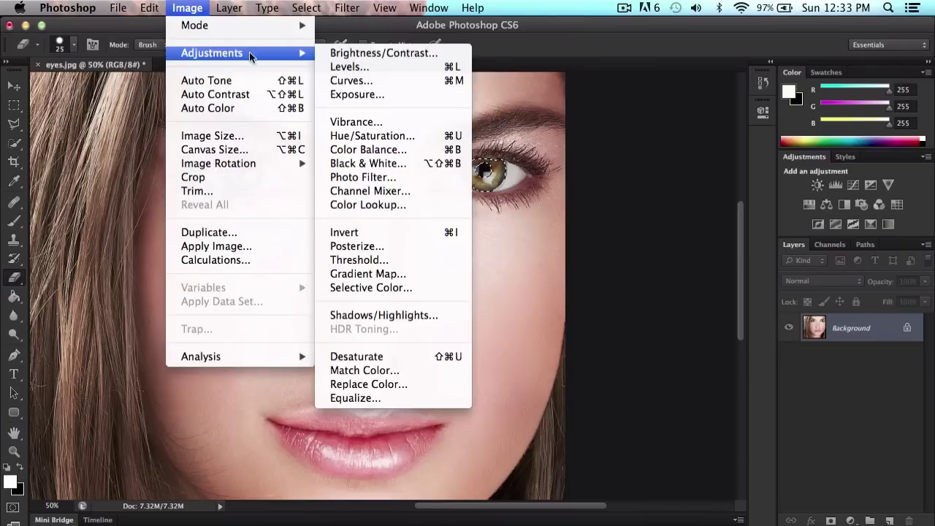
pyautogui.click(379, 68)
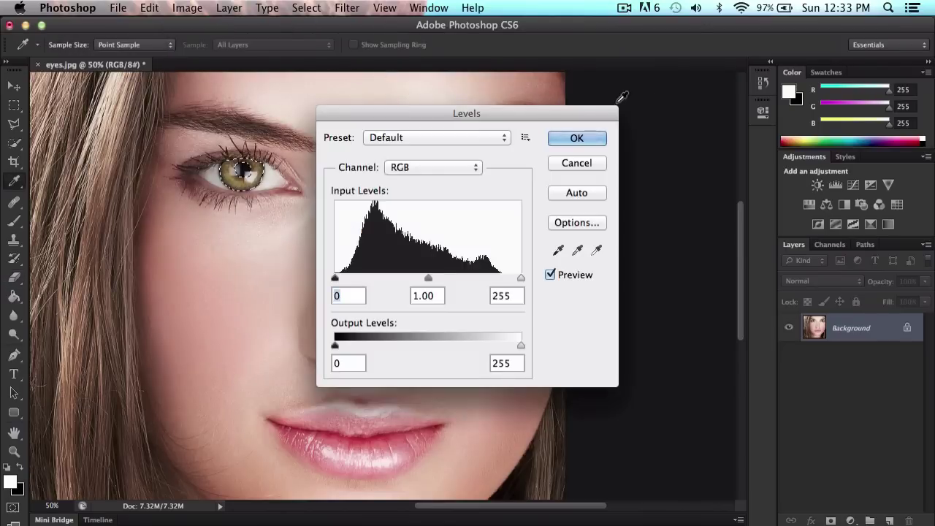
pyautogui.moveTo(528, 118); pyautogui.dragTo(744, 98)
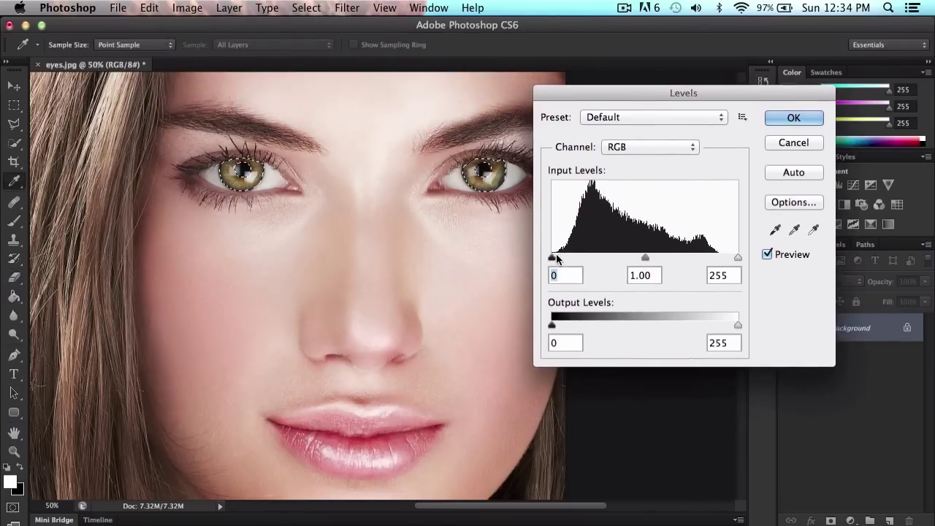
pyautogui.moveTo(553, 258)
pyautogui.mouseDown()
pyautogui.moveTo(585, 260)
pyautogui.moveTo(552, 261)
pyautogui.mouseUp()
pyautogui.moveTo(644, 259)
pyautogui.mouseDown()
pyautogui.moveTo(669, 255)
pyautogui.moveTo(644, 259)
pyautogui.mouseUp()
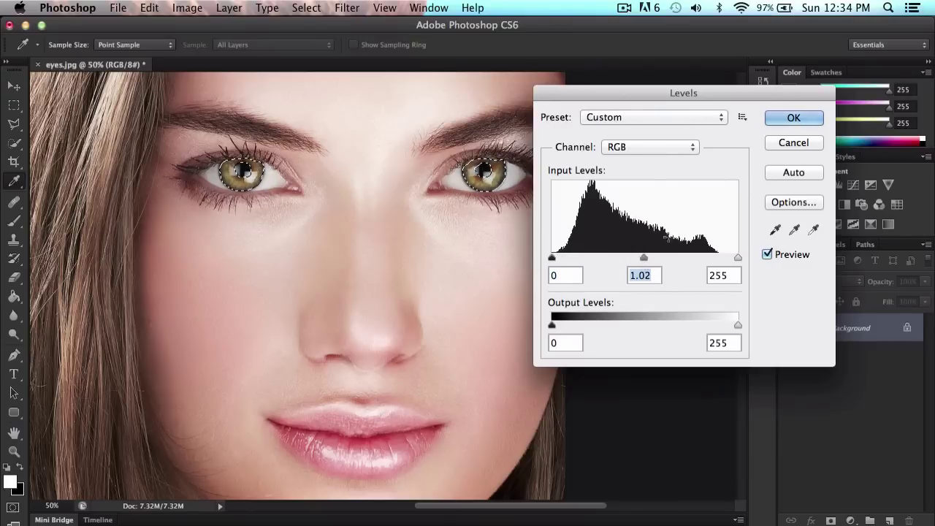
# Set the Blue channel levels to 0, 1.98 and 160 and apply them.
pyautogui.click(651, 146)
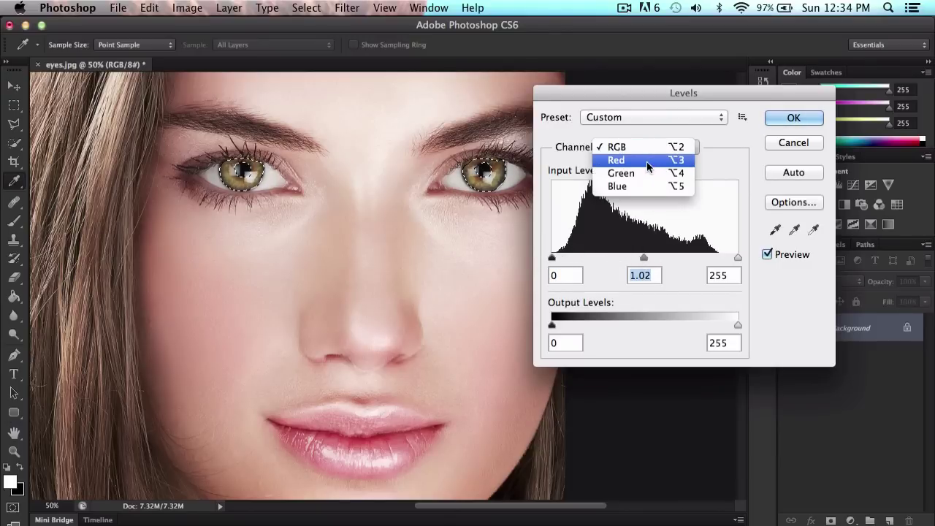
pyautogui.click(623, 186)
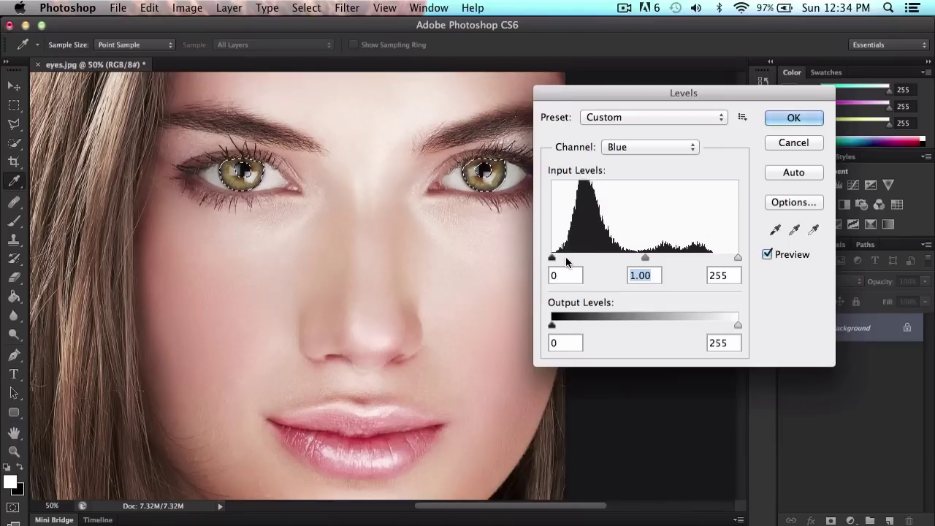
pyautogui.moveTo(553, 258)
pyautogui.mouseDown()
pyautogui.moveTo(594, 261)
pyautogui.moveTo(553, 260)
pyautogui.mouseUp()
pyautogui.moveTo(645, 258); pyautogui.dragTo(590, 260)
pyautogui.moveTo(738, 258); pyautogui.dragTo(685, 259)
pyautogui.moveTo(574, 259)
pyautogui.mouseDown()
pyautogui.moveTo(618, 255)
pyautogui.moveTo(563, 261)
pyautogui.moveTo(591, 267)
pyautogui.moveTo(610, 263)
pyautogui.moveTo(551, 260)
pyautogui.moveTo(605, 256)
pyautogui.moveTo(586, 258)
pyautogui.mouseUp()
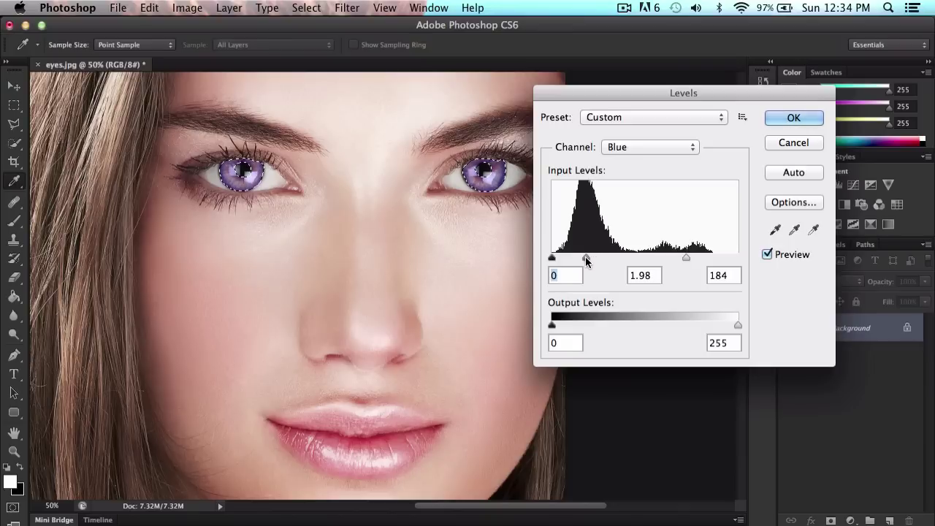
pyautogui.moveTo(687, 258)
pyautogui.mouseDown()
pyautogui.moveTo(662, 259)
pyautogui.moveTo(734, 257)
pyautogui.moveTo(660, 257)
pyautogui.moveTo(669, 257)
pyautogui.mouseUp()
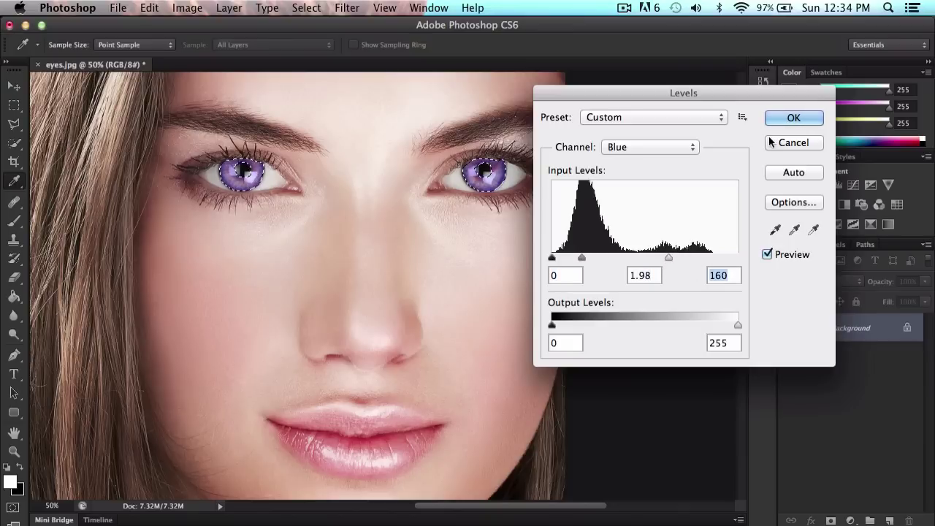
pyautogui.press('Return')
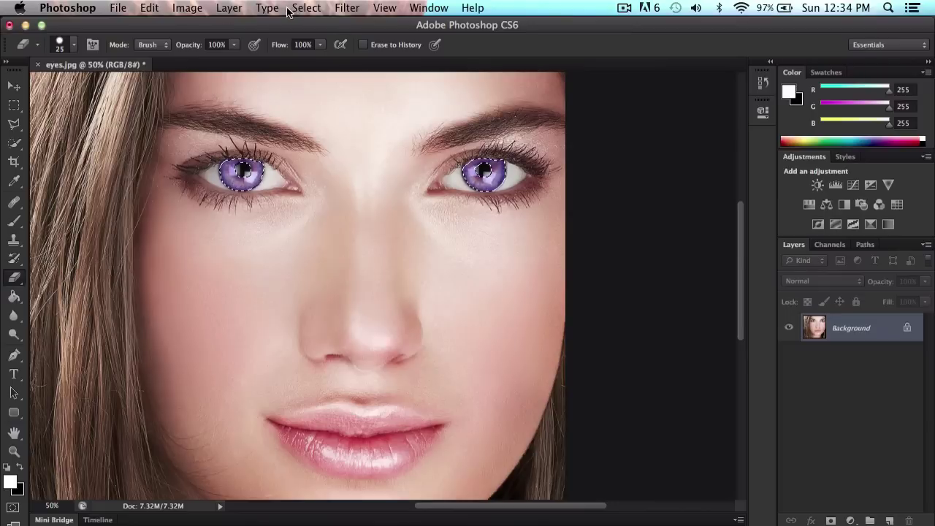
# Deselect, inspect the violet irises at 100%, then fit the whole portrait on screen.
pyautogui.press('super+d')
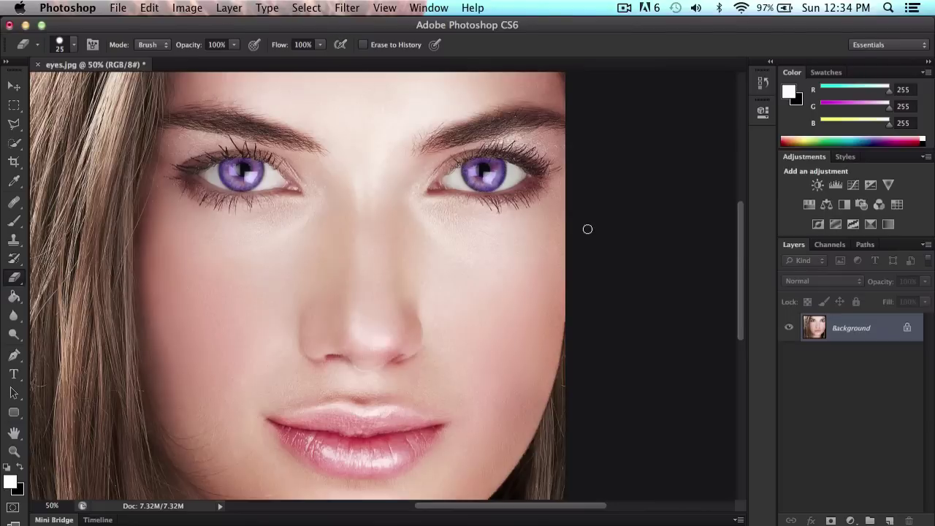
pyautogui.press('super+plus')
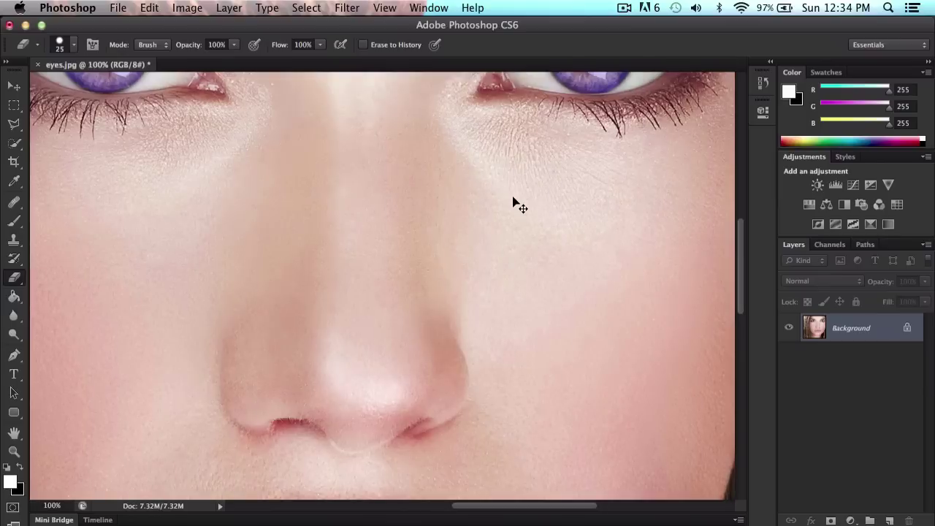
pyautogui.scroll(5, 542, 188)
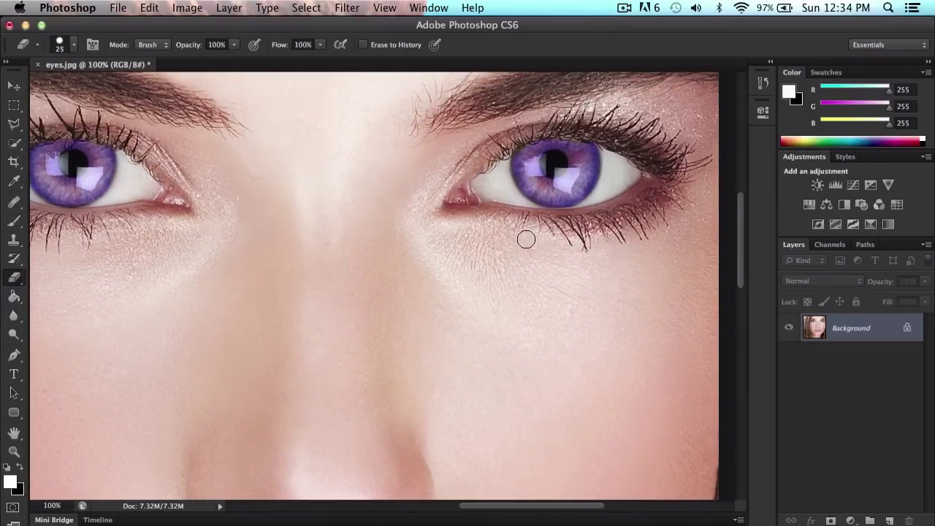
pyautogui.press('super+0')
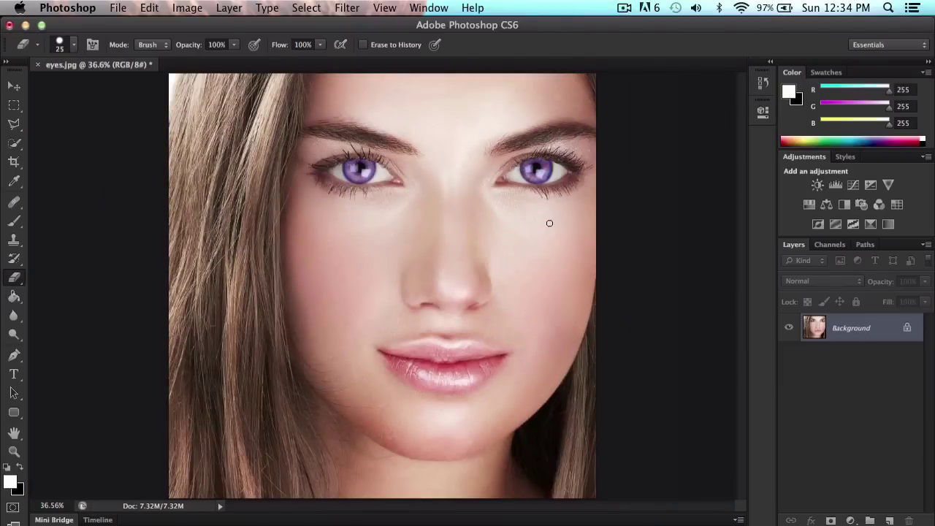
pyautogui.click(20, 88)
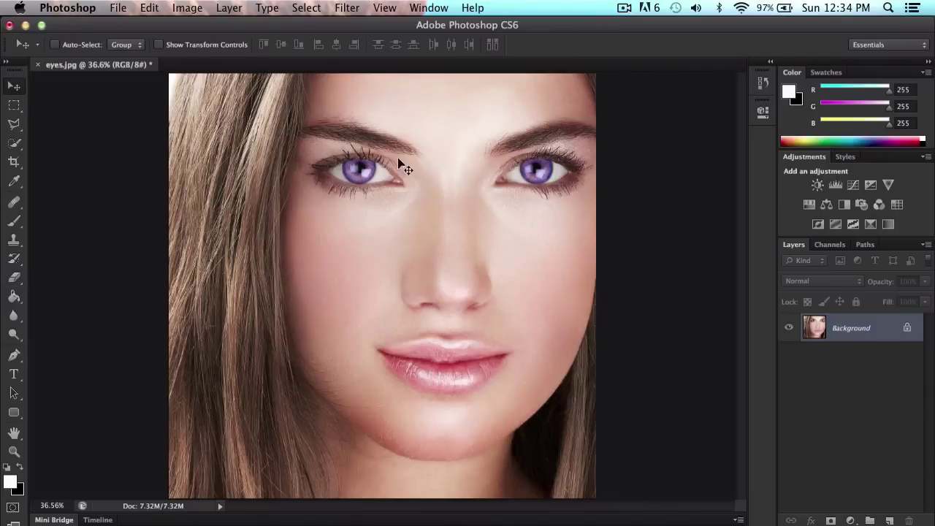